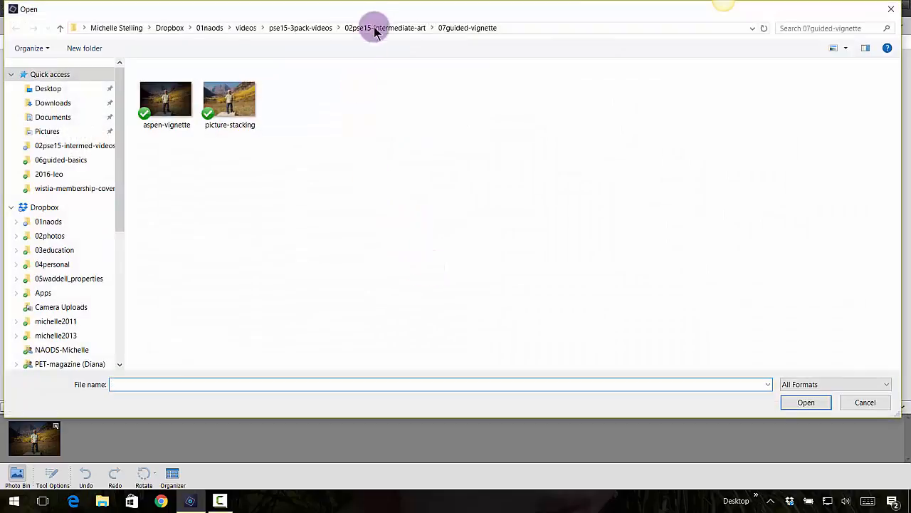
Open the photo of the girl holding a maple leaf from the 08guided-color folder.
{"action": "left_click", "coordinate": [386, 28]}
{"action": "double_click", "coordinate": [202, 172]}
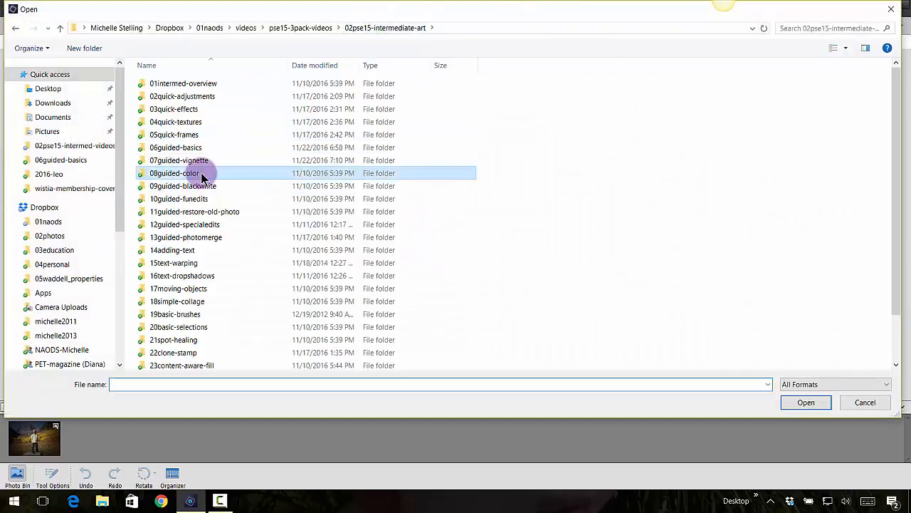
{"action": "left_click", "coordinate": [173, 100]}
{"action": "left_click", "coordinate": [805, 403]}
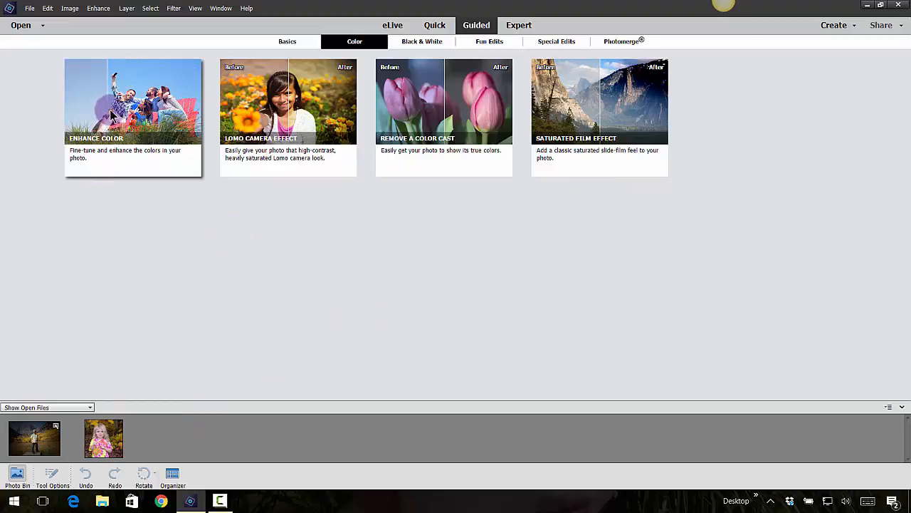
Start the Enhance Color guided edit and try Auto Fix on the girl's photo, resetting the image after each try.
{"action": "left_click", "coordinate": [183, 166]}
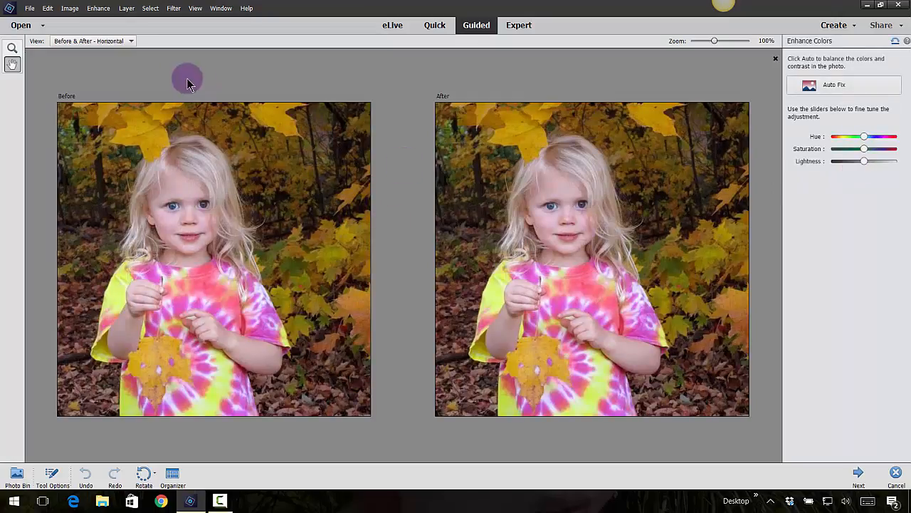
{"action": "left_click", "coordinate": [835, 90]}
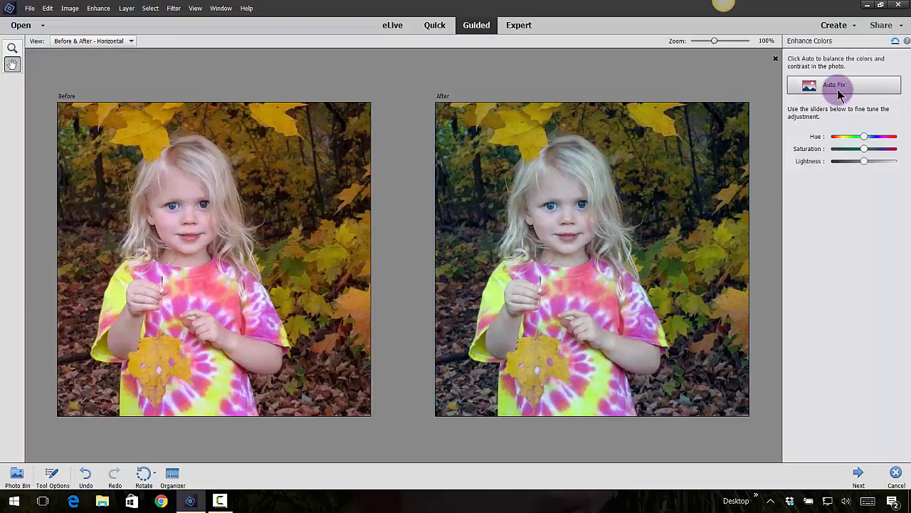
{"action": "left_click", "coordinate": [895, 41]}
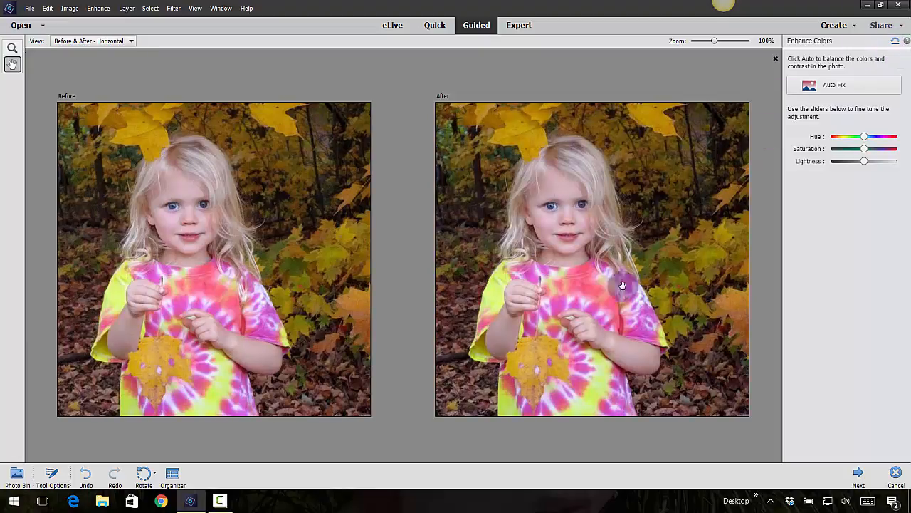
{"action": "left_click", "coordinate": [840, 92]}
{"action": "left_click", "coordinate": [842, 94]}
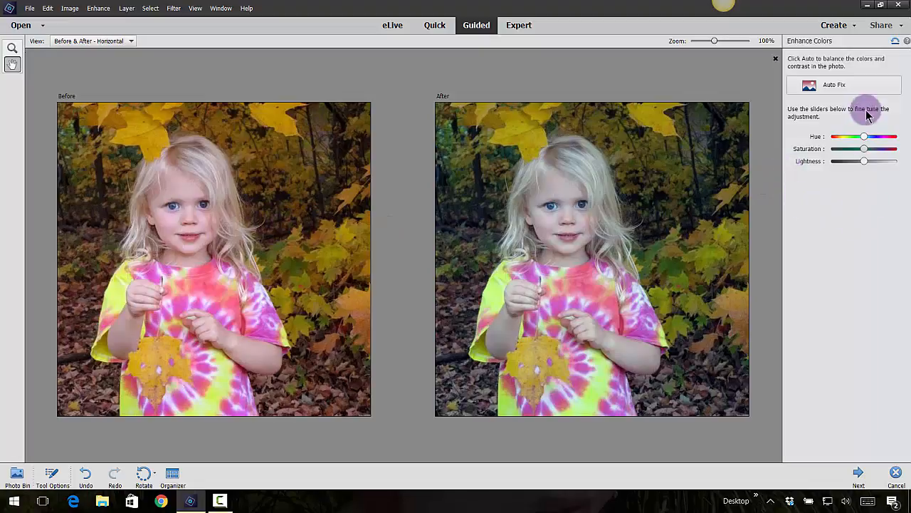
{"action": "left_click", "coordinate": [896, 44]}
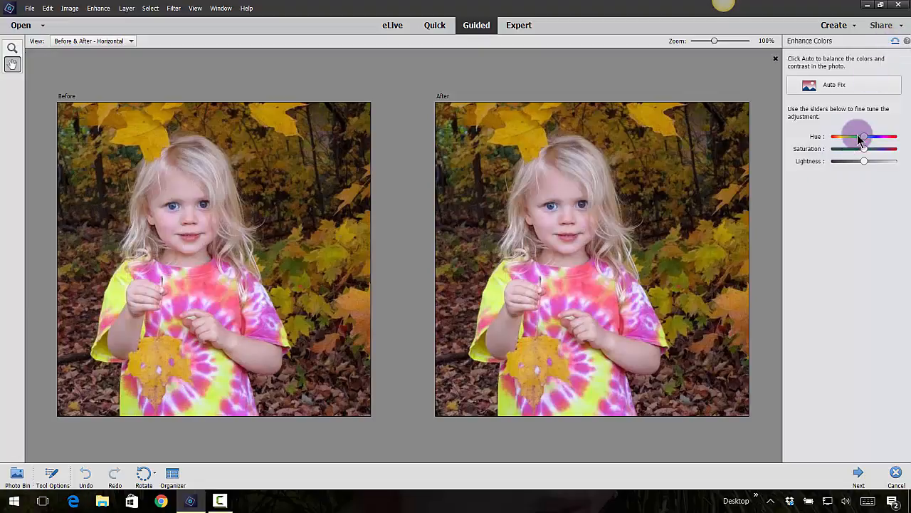
Try Auto Fix with slight Hue, Saturation and Lightness shifts, reset the image, and cancel the Enhance Color edit after another Auto Fix.
{"action": "left_click", "coordinate": [858, 85]}
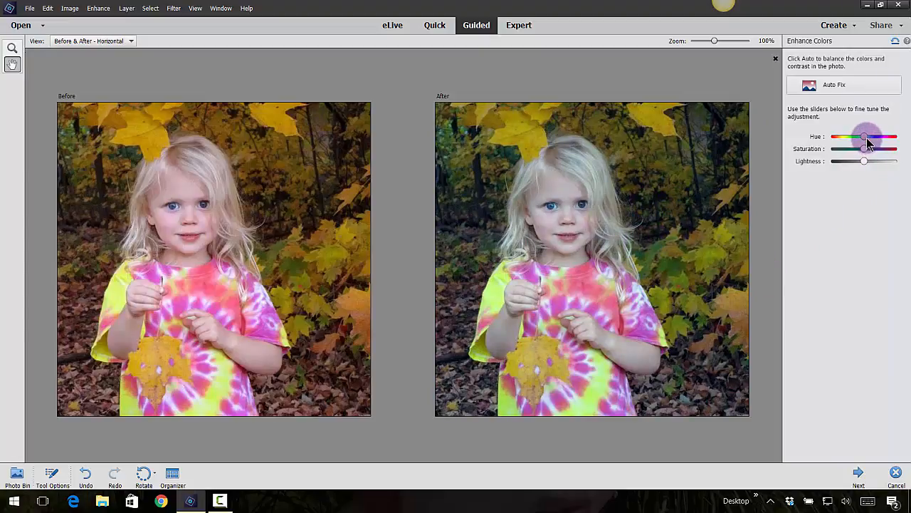
{"action": "mouse_move", "coordinate": [866, 141]}
{"action": "left_mouse_down"}
{"action": "mouse_move", "coordinate": [871, 134]}
{"action": "mouse_move", "coordinate": [830, 162]}
{"action": "mouse_move", "coordinate": [867, 152]}
{"action": "mouse_move", "coordinate": [865, 165]}
{"action": "mouse_move", "coordinate": [841, 168]}
{"action": "mouse_move", "coordinate": [869, 165]}
{"action": "mouse_move", "coordinate": [883, 176]}
{"action": "mouse_move", "coordinate": [890, 168]}
{"action": "mouse_move", "coordinate": [867, 171]}
{"action": "mouse_move", "coordinate": [869, 153]}
{"action": "left_mouse_up"}
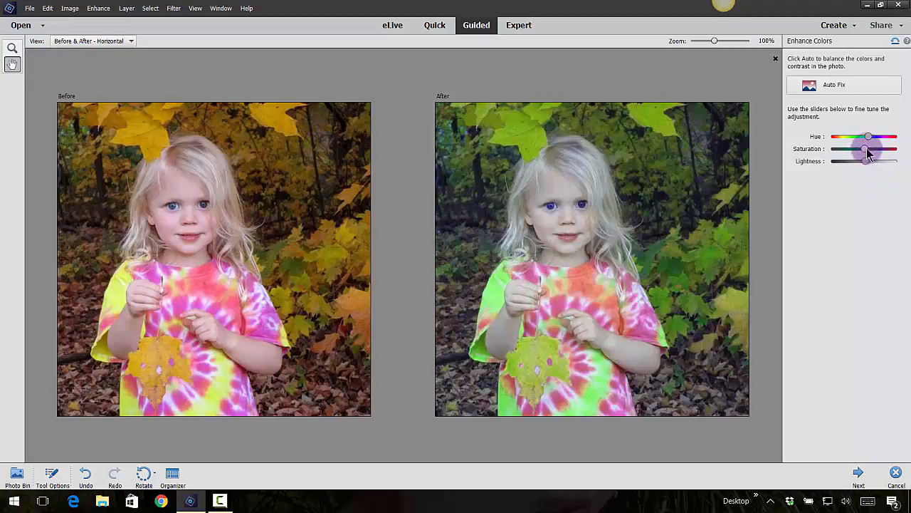
{"action": "left_click", "coordinate": [895, 40]}
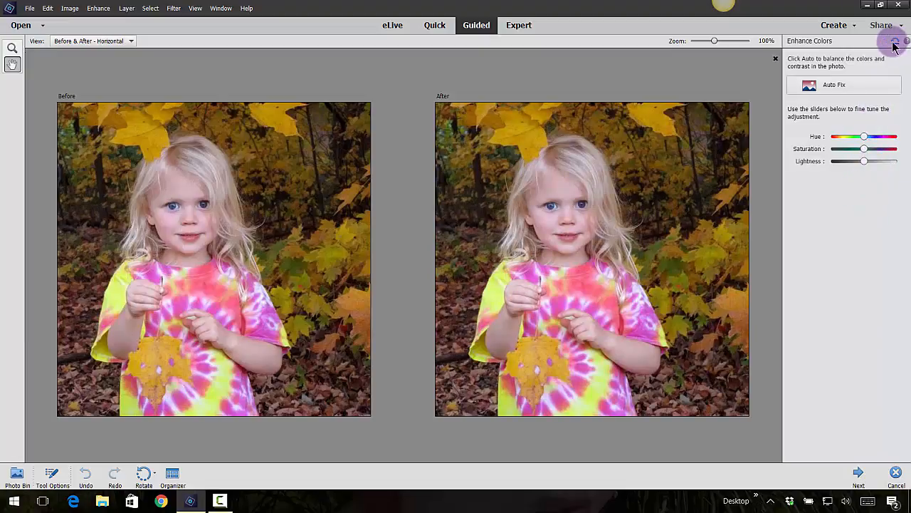
{"action": "left_click", "coordinate": [847, 87]}
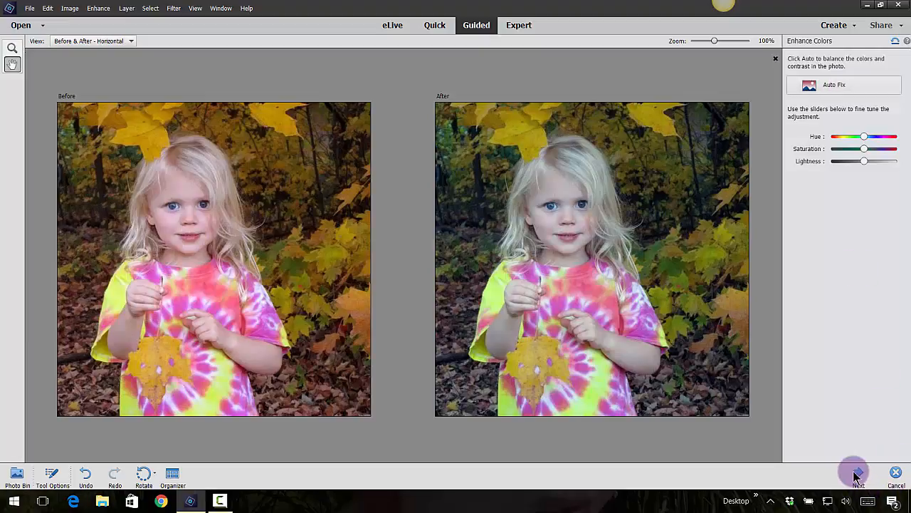
{"action": "left_click", "coordinate": [896, 475]}
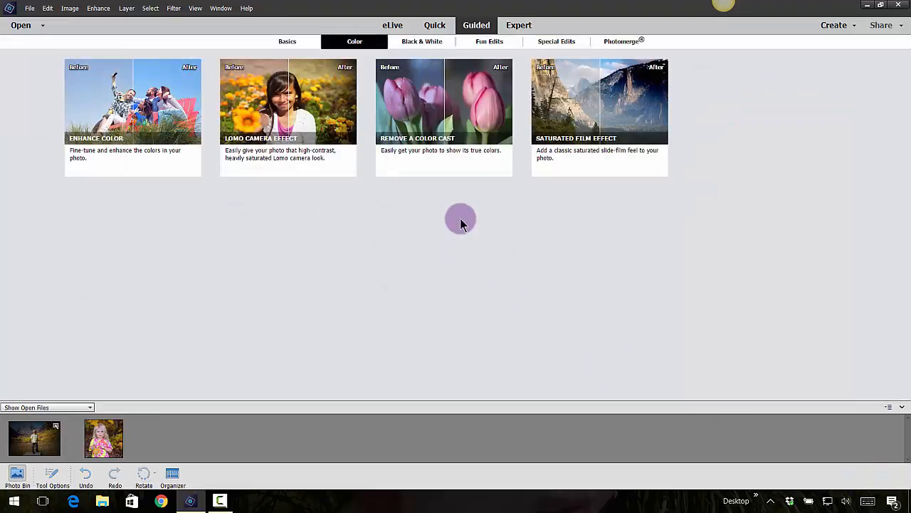
Apply the Lomo Camera Effect guided edit once to the girl's photo and intensify it with eight vignette applications.
{"action": "left_click", "coordinate": [267, 146]}
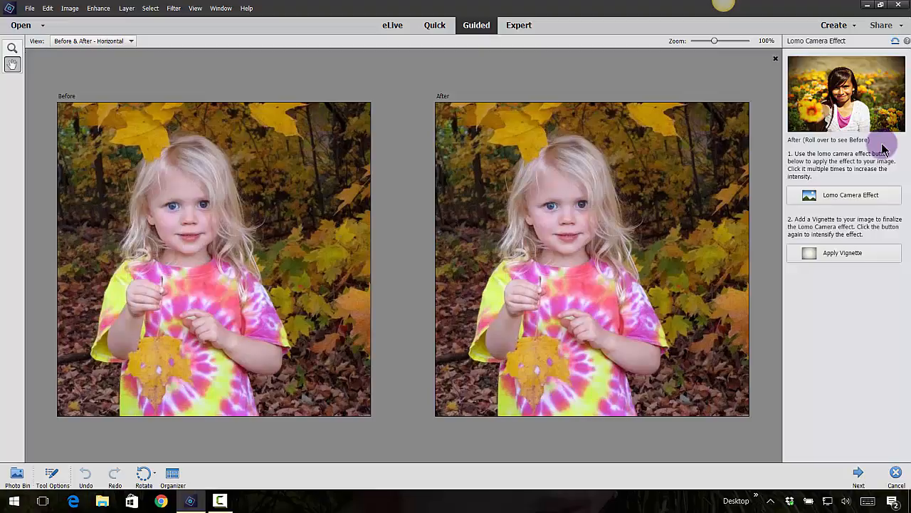
{"action": "left_click", "coordinate": [851, 197]}
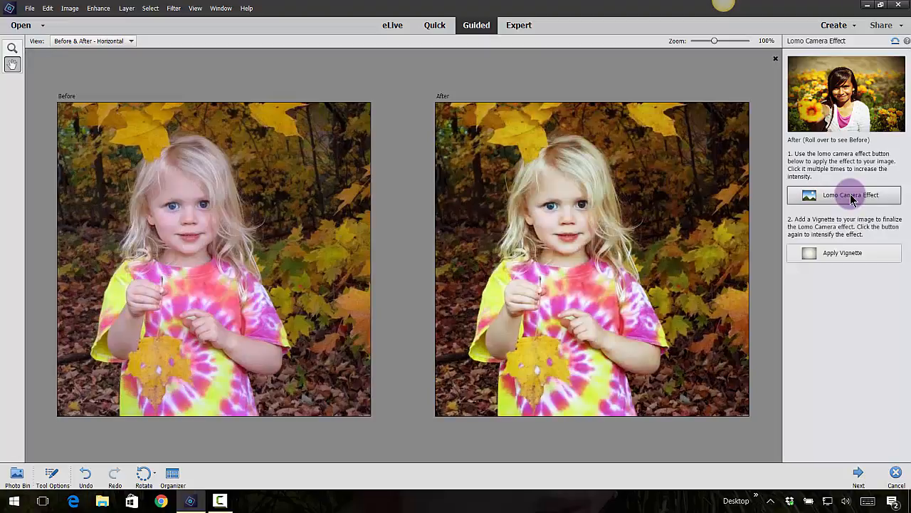
{"action": "left_click", "coordinate": [858, 252]}
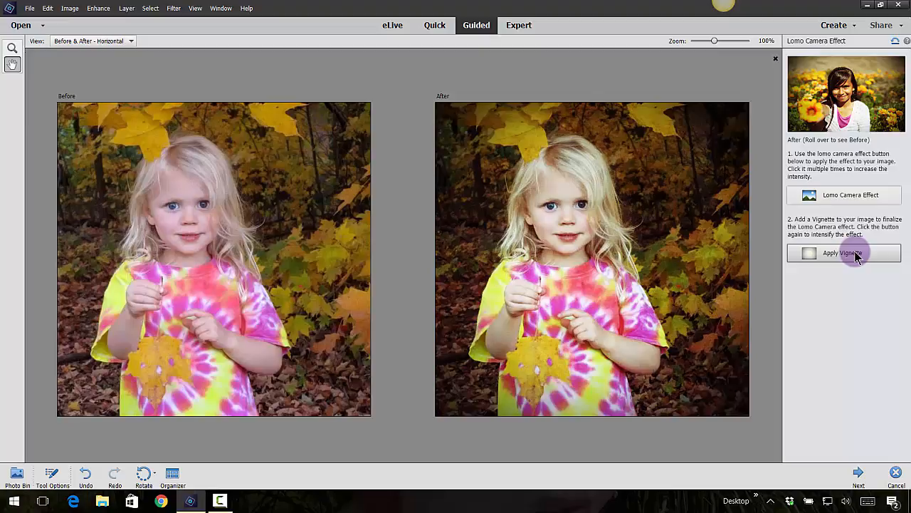
{"action": "left_click", "coordinate": [857, 256]}
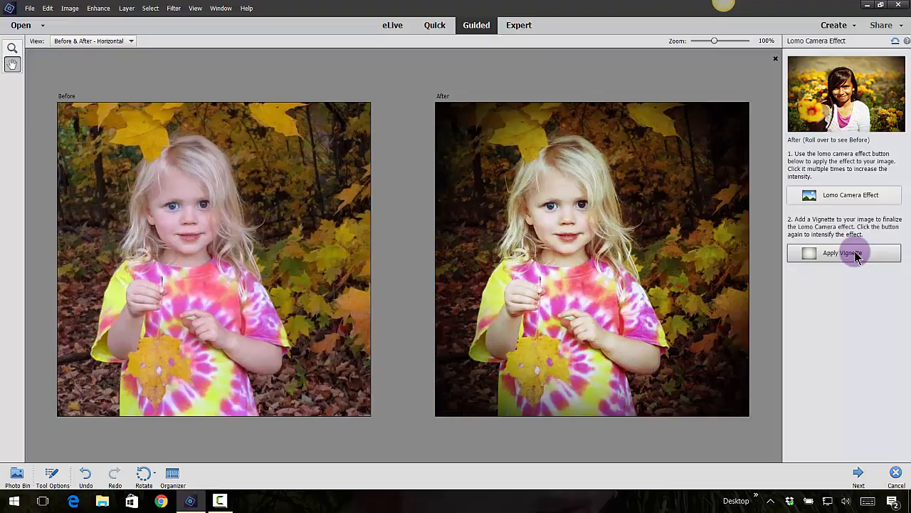
{"action": "left_click", "coordinate": [858, 255]}
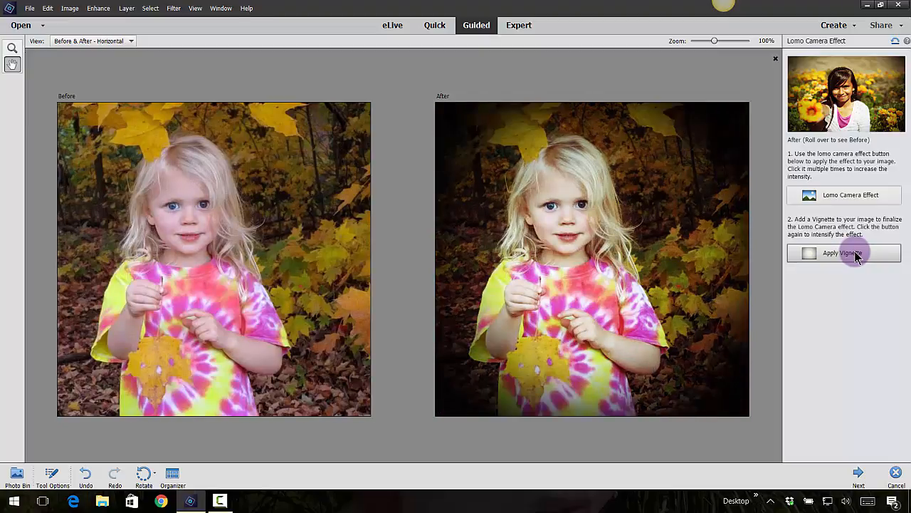
{"action": "left_click", "coordinate": [857, 256]}
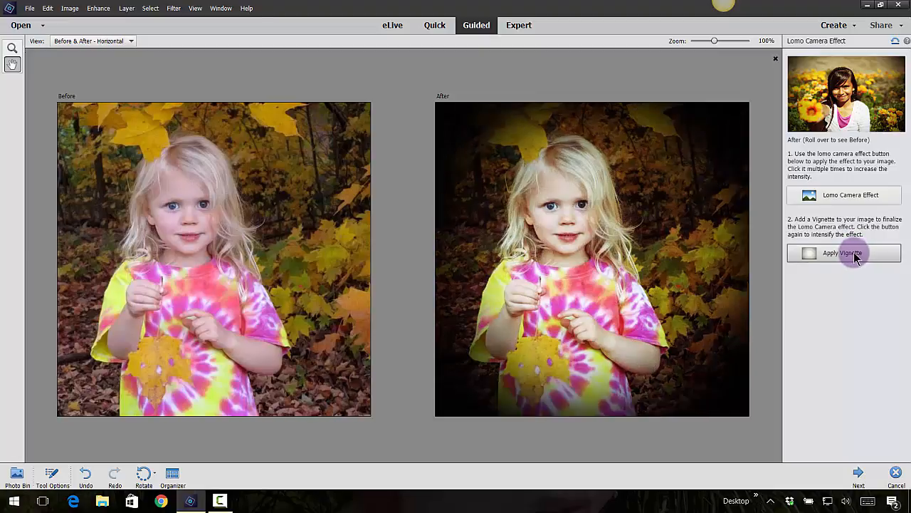
{"action": "left_click", "coordinate": [857, 256]}
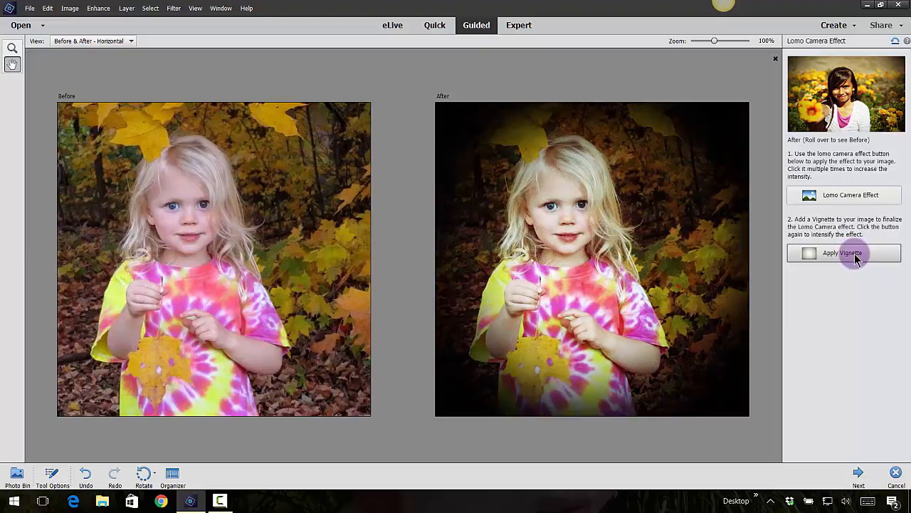
{"action": "left_click", "coordinate": [857, 256]}
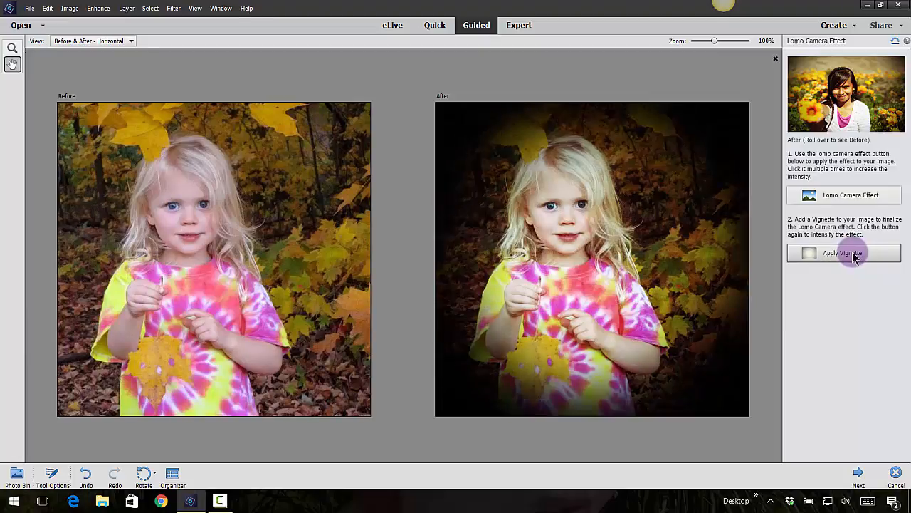
{"action": "left_click", "coordinate": [854, 257]}
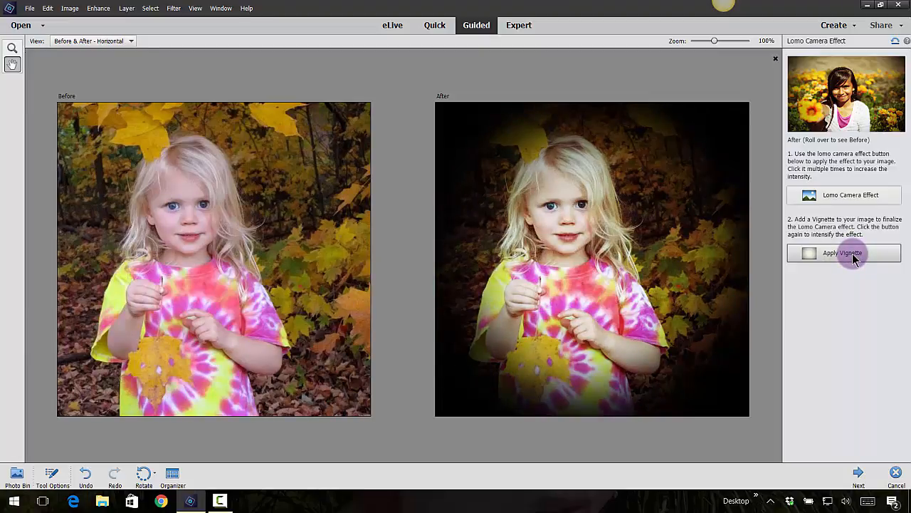
{"action": "left_click", "coordinate": [853, 257]}
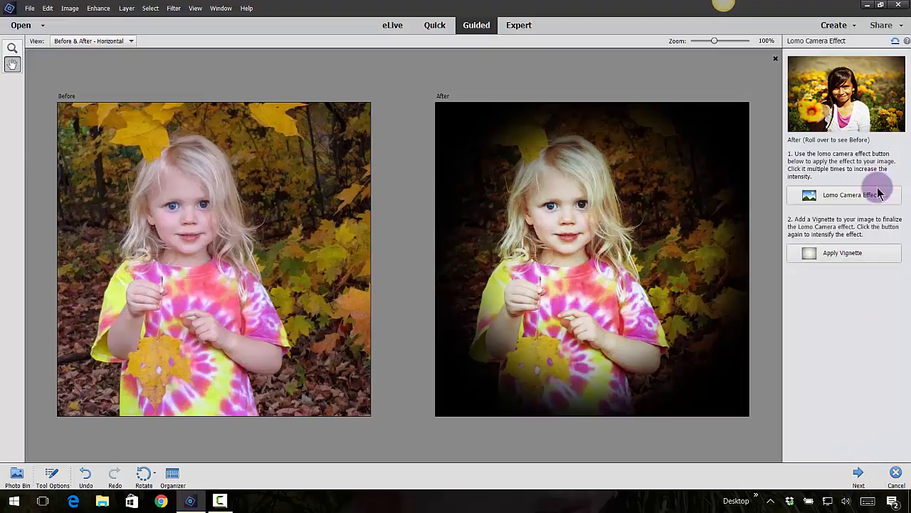
Reset the image and cancel the Lomo Camera Effect edit.
{"action": "mouse_move", "coordinate": [902, 68]}
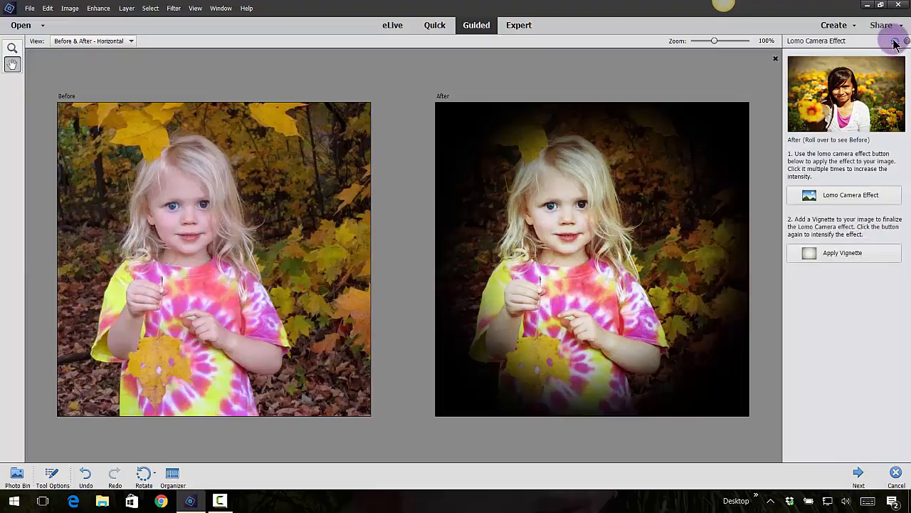
{"action": "left_click", "coordinate": [895, 41]}
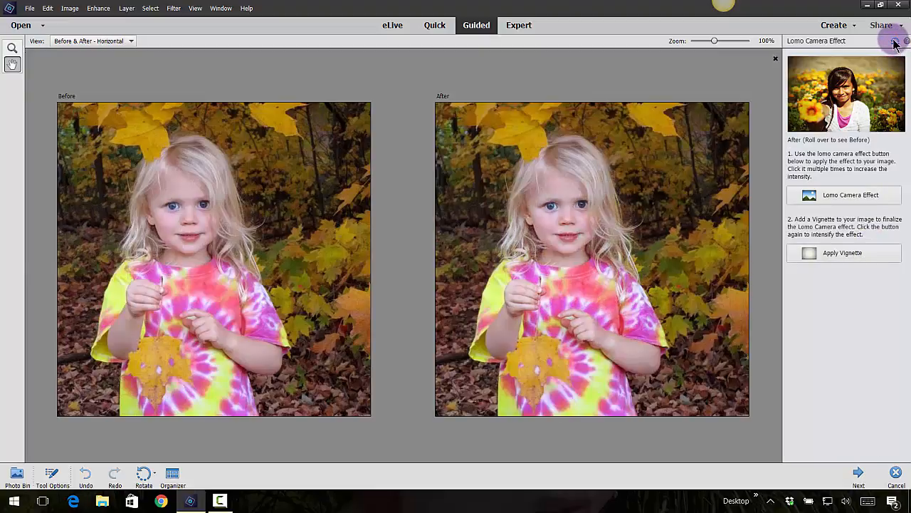
{"action": "left_click", "coordinate": [897, 474]}
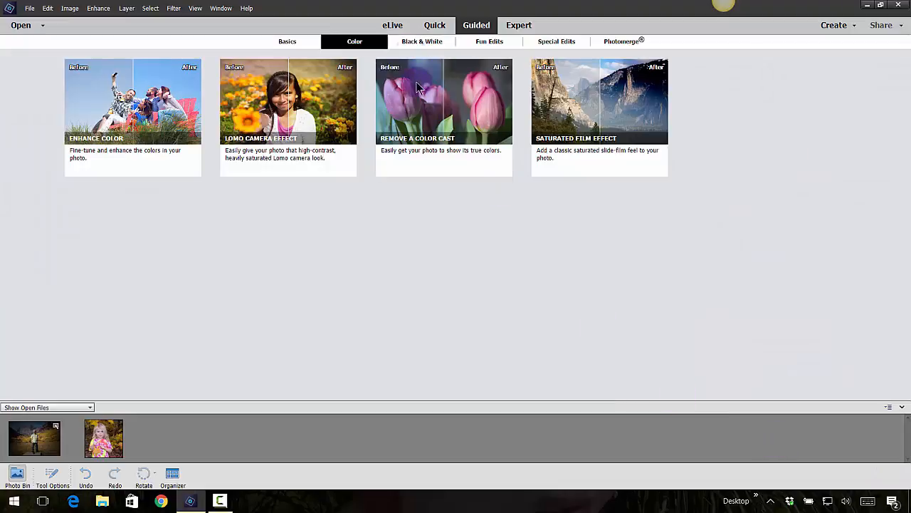
Start the Remove a Color Cast guided edit, sample the dark foliage beside the girl's hair as neutral, and reset the image.
{"action": "left_click", "coordinate": [435, 93]}
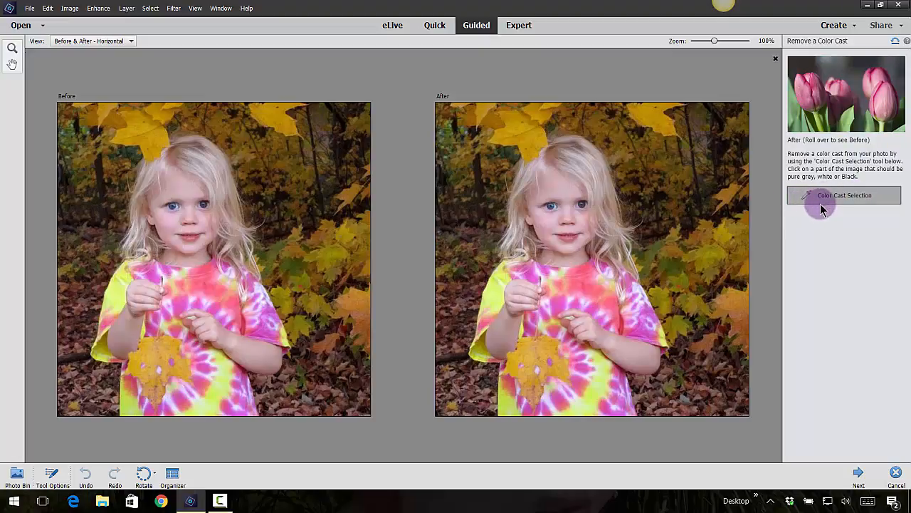
{"action": "left_click", "coordinate": [845, 198]}
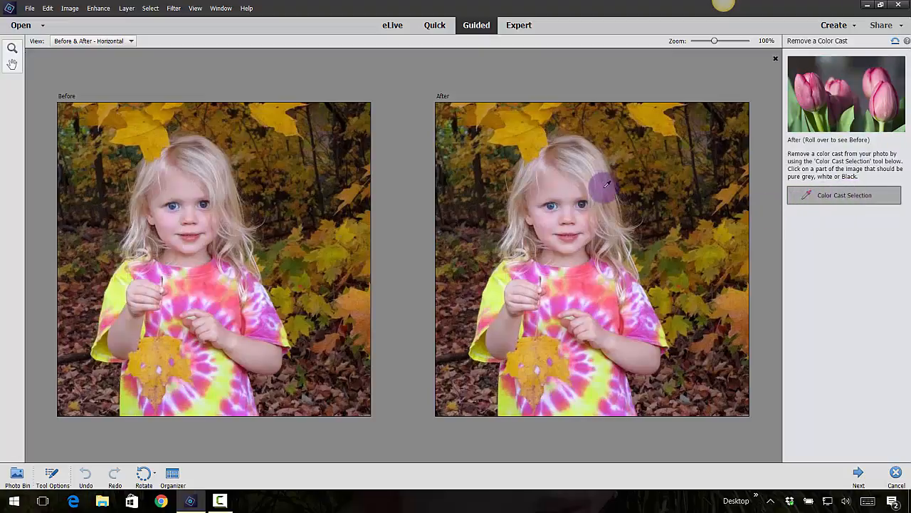
{"action": "left_click", "coordinate": [636, 183]}
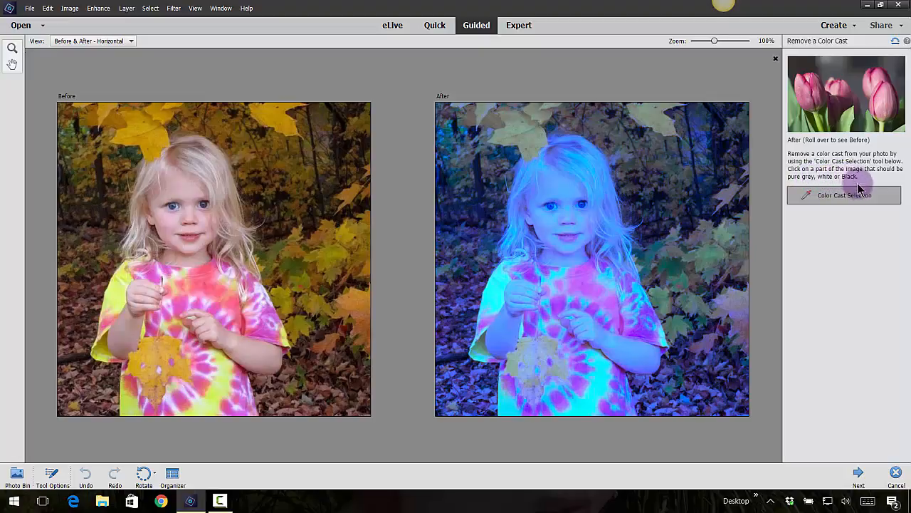
{"action": "left_click", "coordinate": [896, 41]}
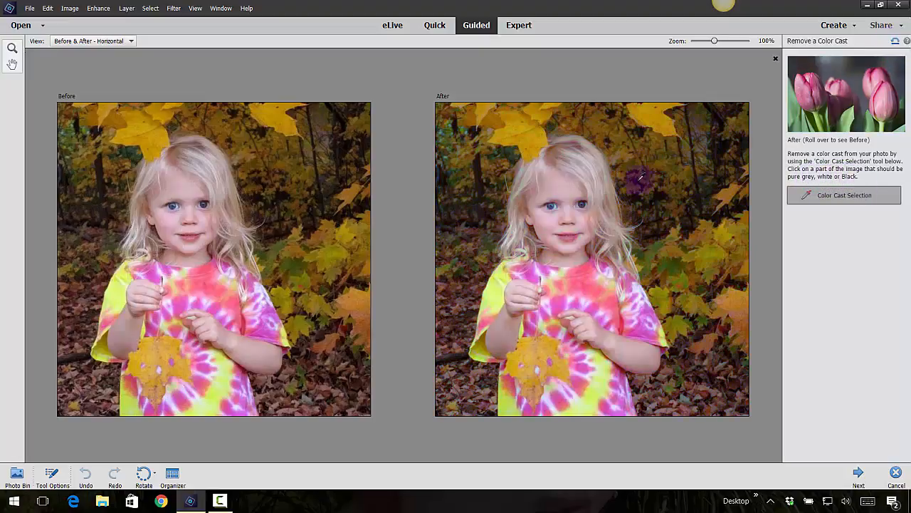
Try removing the color cast by sampling the white of the girl's eye in the After view, and reset the image.
{"action": "scroll", "coordinate": [610, 195], "scroll_direction": "up", "scroll_amount": 4}
{"action": "scroll", "coordinate": [582, 152], "scroll_direction": "up", "scroll_amount": 2}
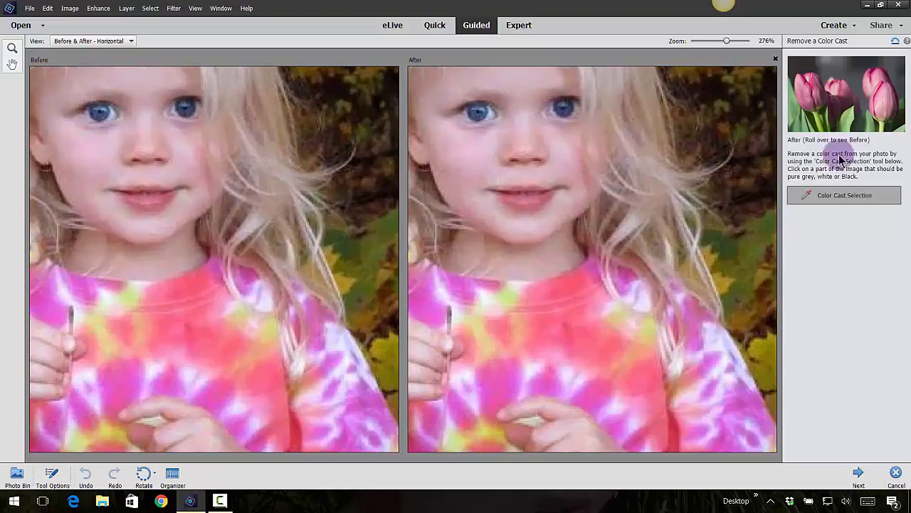
{"action": "left_click", "coordinate": [830, 198]}
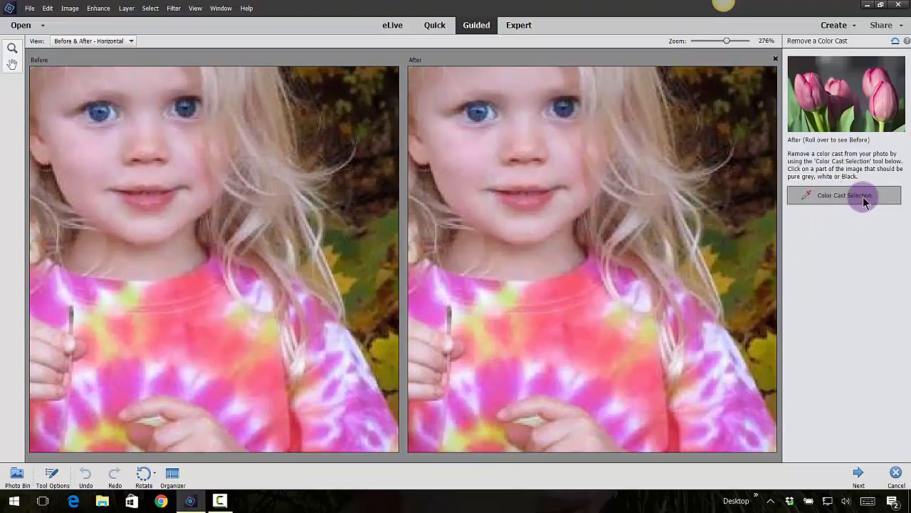
{"action": "left_click", "coordinate": [491, 119]}
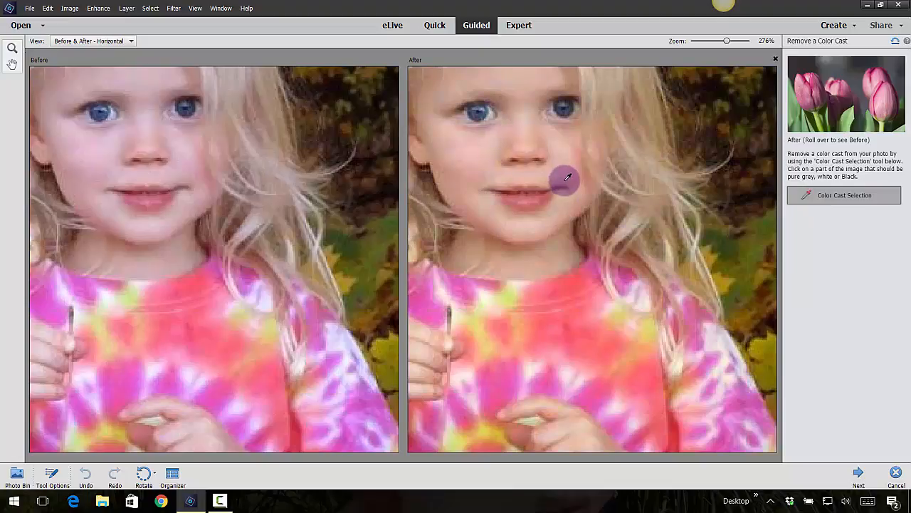
{"action": "scroll", "coordinate": [505, 161], "scroll_direction": "down", "scroll_amount": 2}
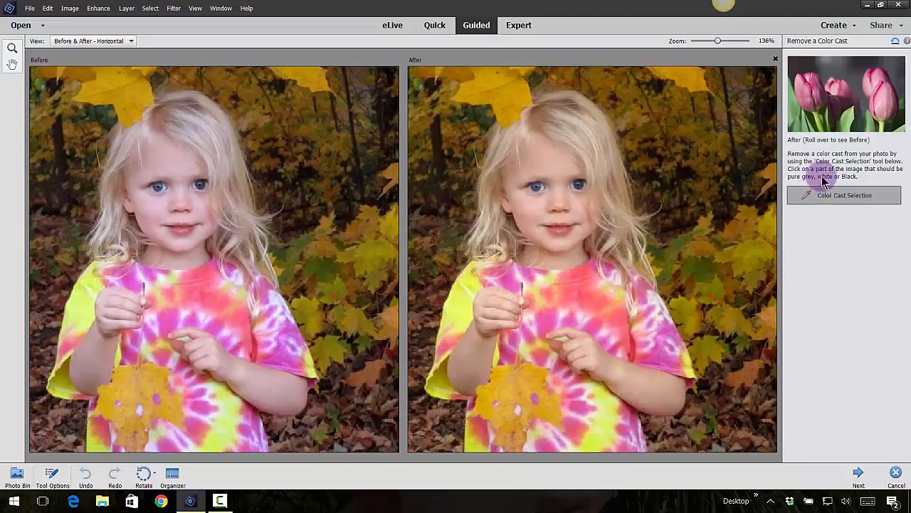
{"action": "mouse_move", "coordinate": [892, 62]}
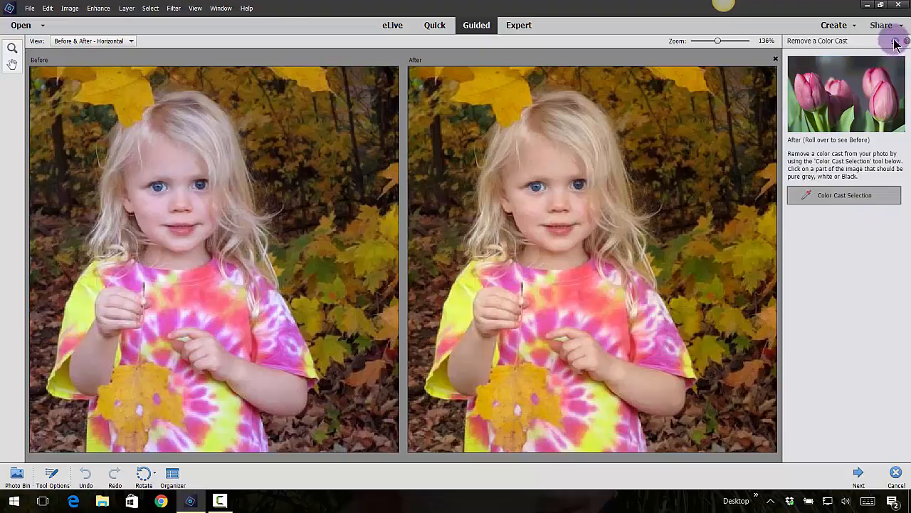
{"action": "left_click", "coordinate": [895, 41]}
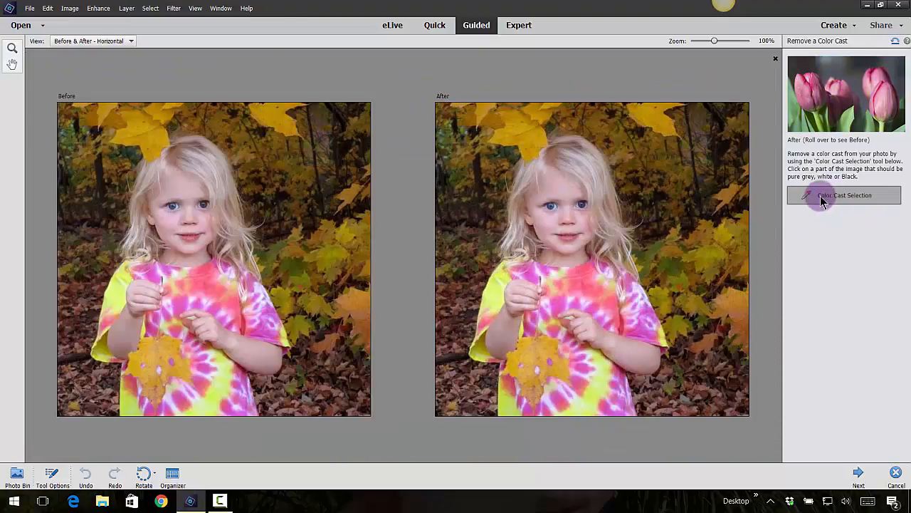
Try removing the color cast by sampling the dark foliage beside the girl's hair in the enlarged After view, and reset the image.
{"action": "scroll", "coordinate": [702, 213], "scroll_direction": "up", "scroll_amount": 8}
{"action": "scroll", "coordinate": [727, 164], "scroll_direction": "up", "scroll_amount": 1}
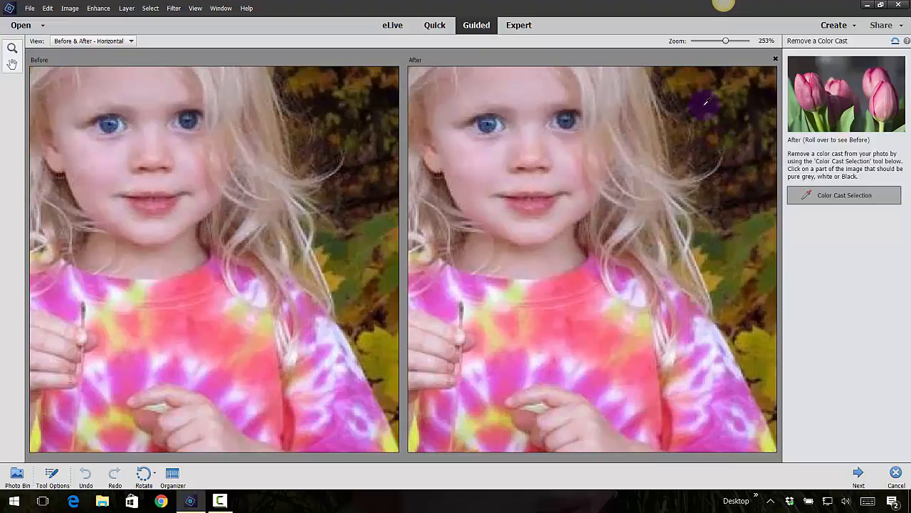
{"action": "left_click", "coordinate": [705, 103]}
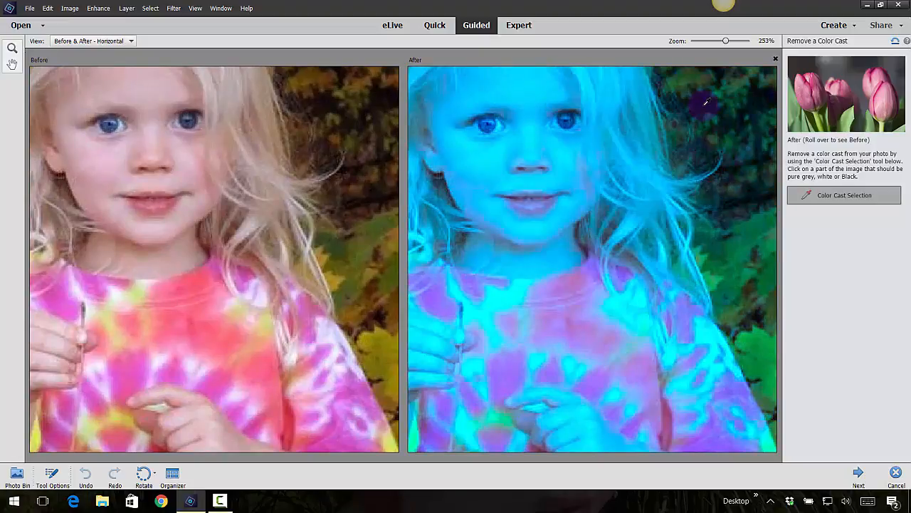
{"action": "left_click", "coordinate": [895, 40]}
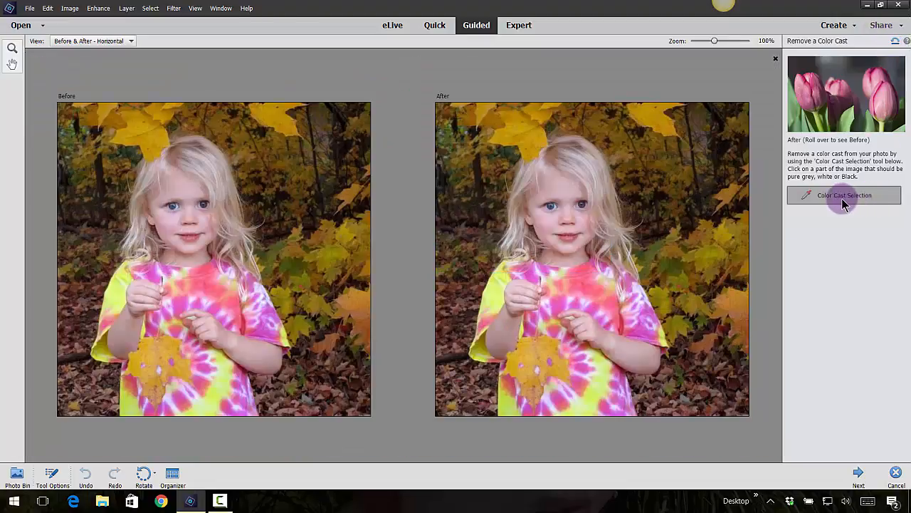
Try another neutral color cast sample in the After view, and reset and cancel the Remove a Color Cast edit.
{"action": "scroll", "coordinate": [521, 223], "scroll_direction": "up", "scroll_amount": 8}
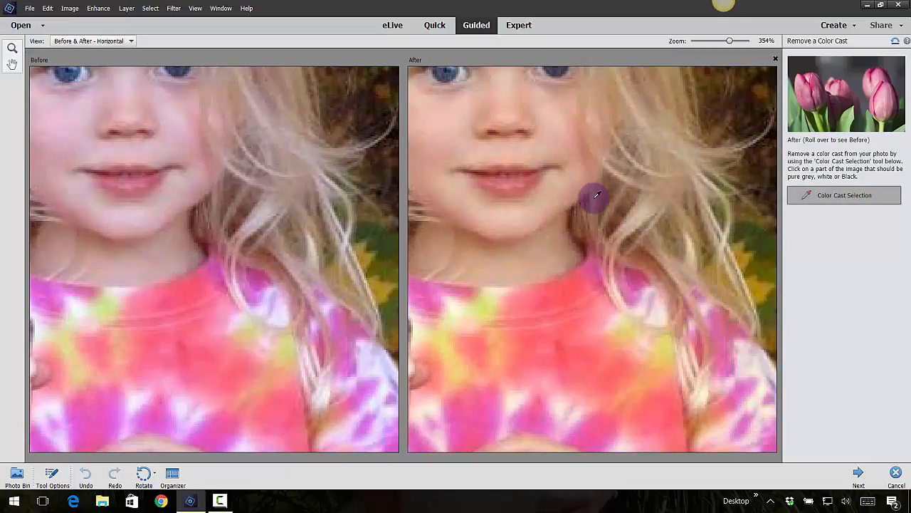
{"action": "scroll", "coordinate": [499, 245], "scroll_direction": "down", "scroll_amount": 6}
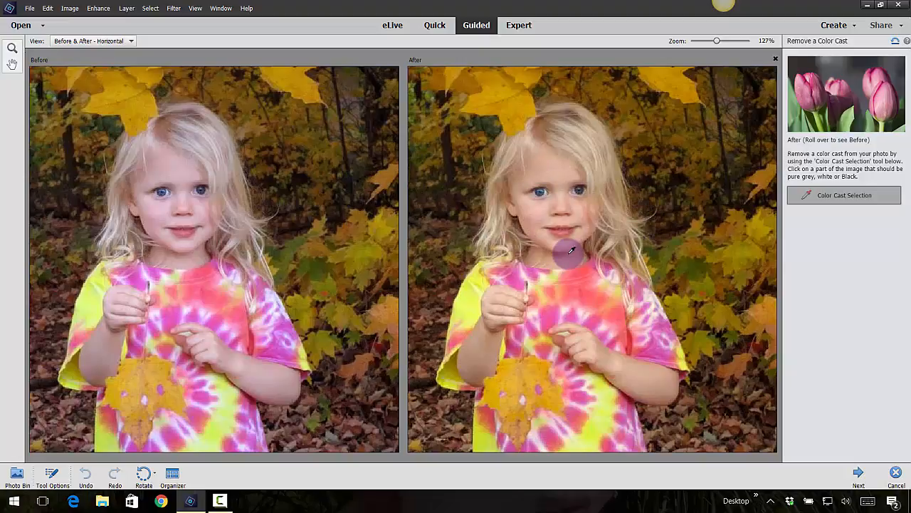
{"action": "scroll", "coordinate": [648, 270], "scroll_direction": "down", "scroll_amount": 3}
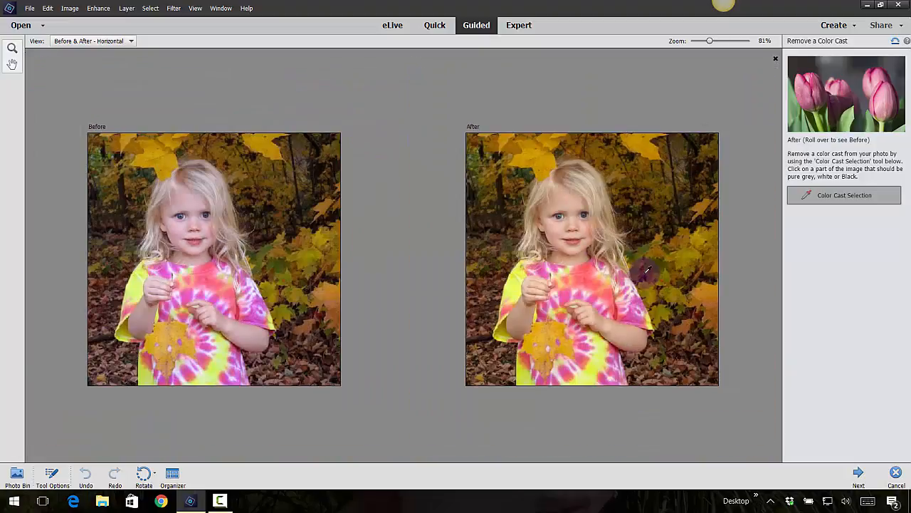
{"action": "left_click", "coordinate": [895, 43]}
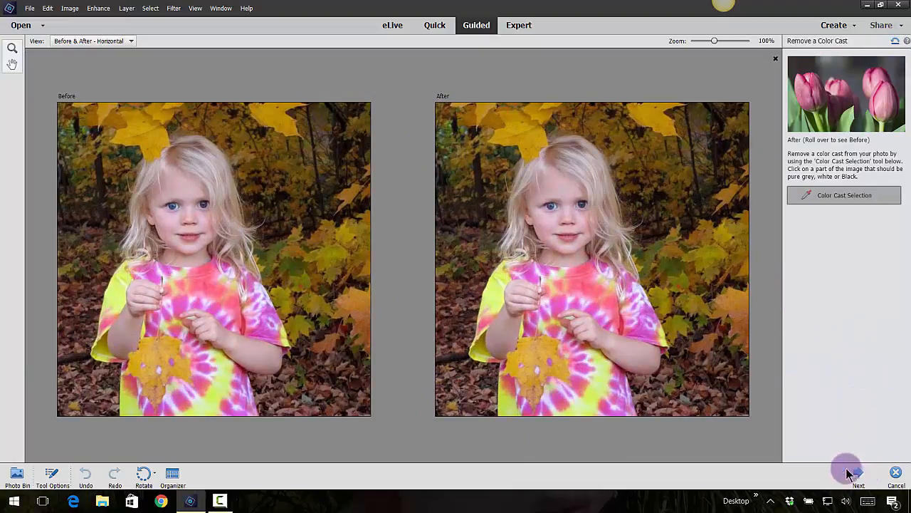
{"action": "left_click", "coordinate": [896, 472]}
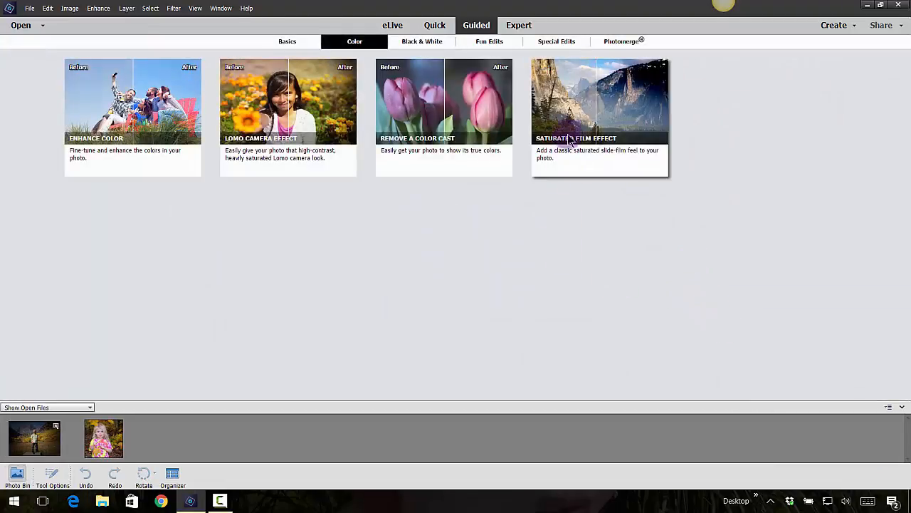
Start the Saturated Film Effect guided edit and apply its effect four times to the girl's photo.
{"action": "left_click", "coordinate": [609, 86]}
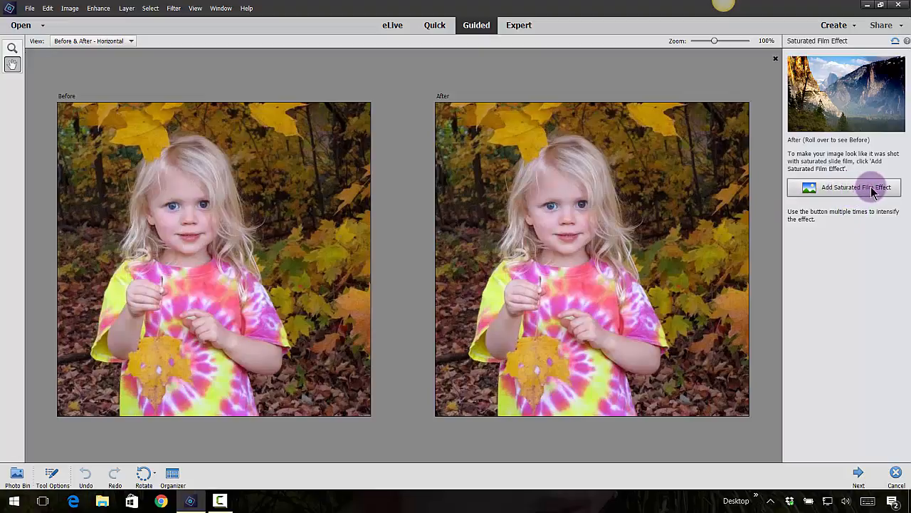
{"action": "mouse_move", "coordinate": [879, 133]}
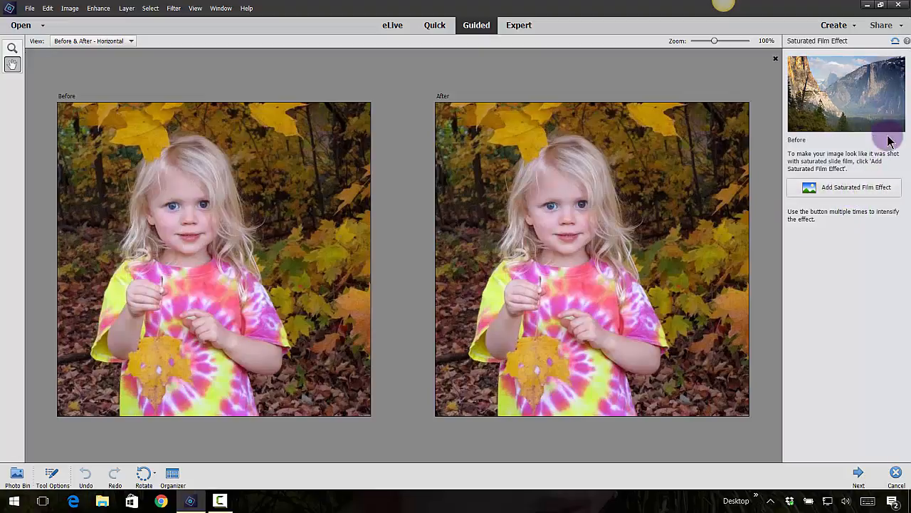
{"action": "left_click", "coordinate": [876, 191]}
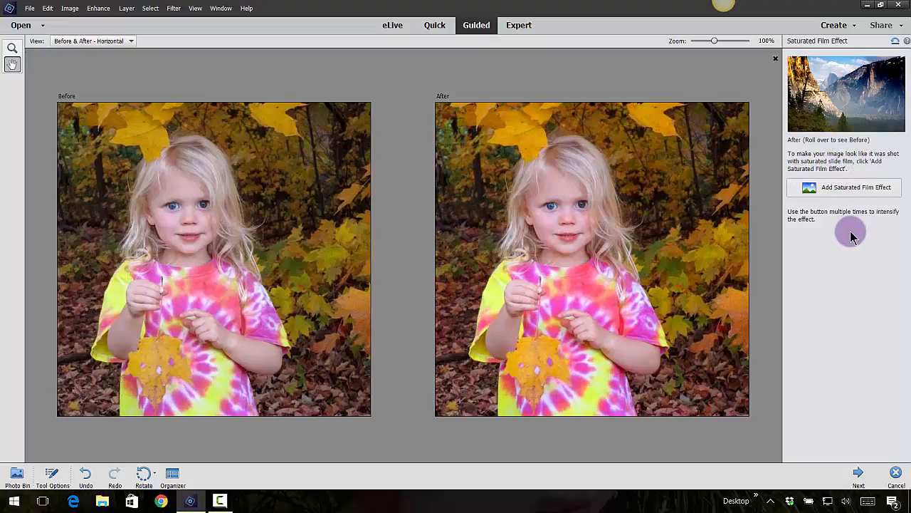
{"action": "left_click", "coordinate": [850, 188]}
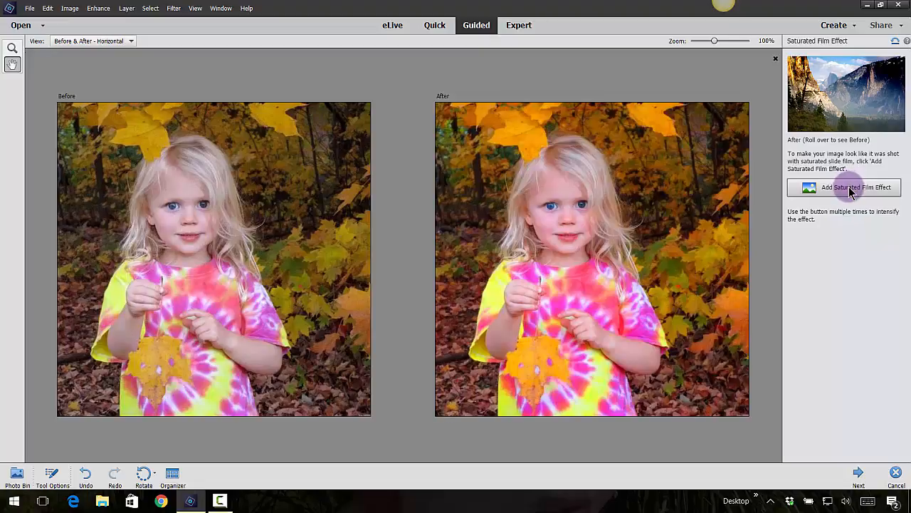
{"action": "left_click", "coordinate": [850, 189]}
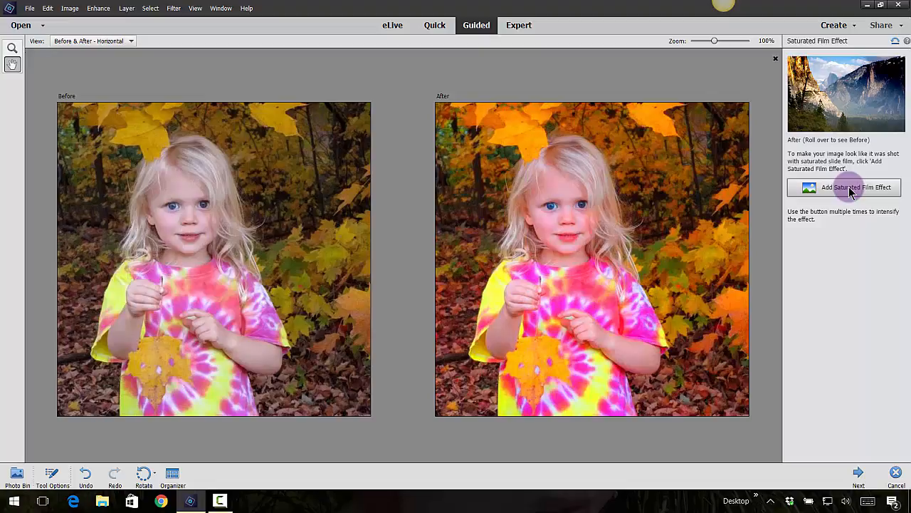
{"action": "left_click", "coordinate": [850, 191]}
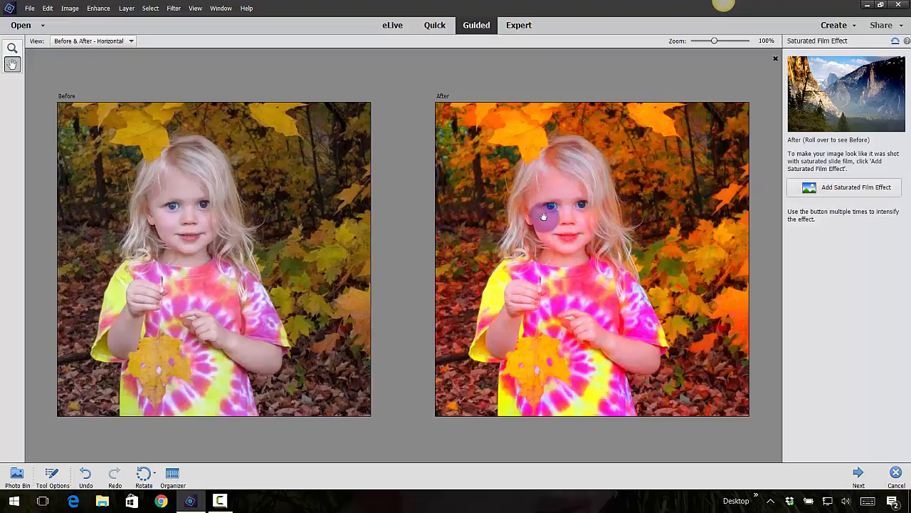
Reset the image and cancel the Saturated Film Effect edit.
{"action": "mouse_move", "coordinate": [882, 55]}
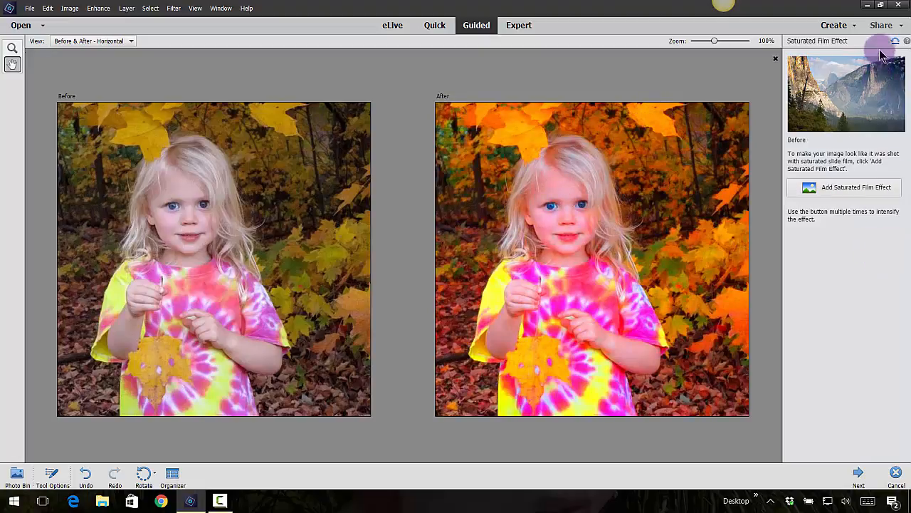
{"action": "left_click", "coordinate": [896, 41]}
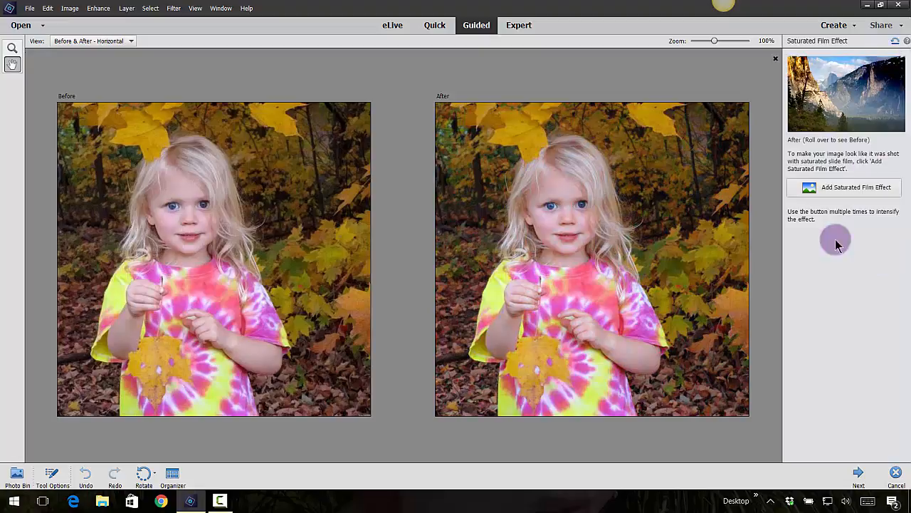
{"action": "left_click", "coordinate": [896, 474]}
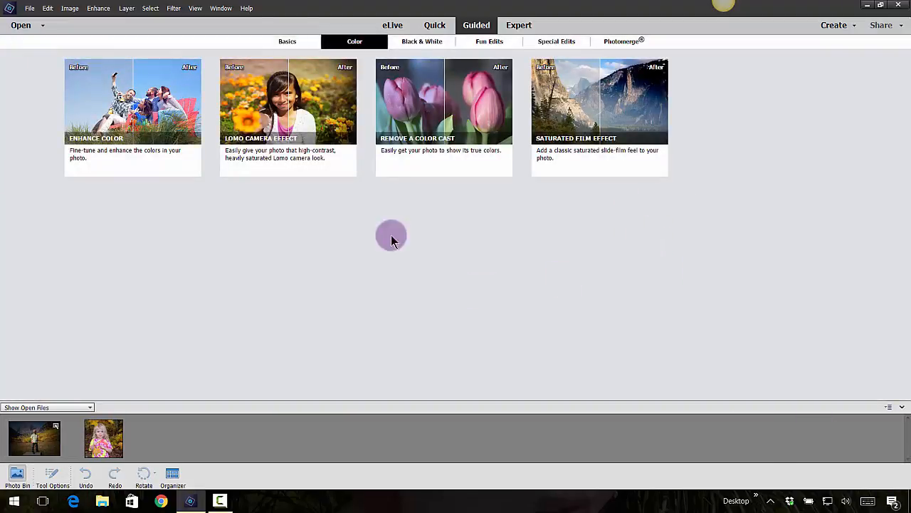